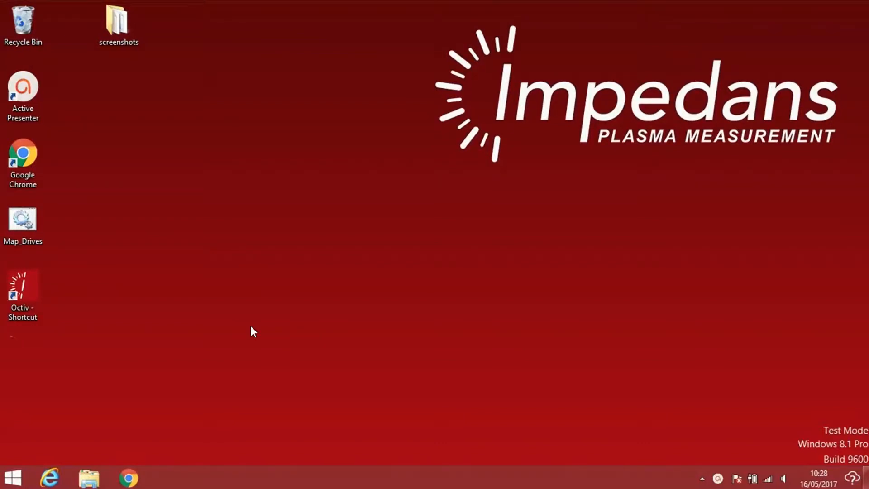
Launch Octiv from the desktop shortcut.
double_click(23, 293)
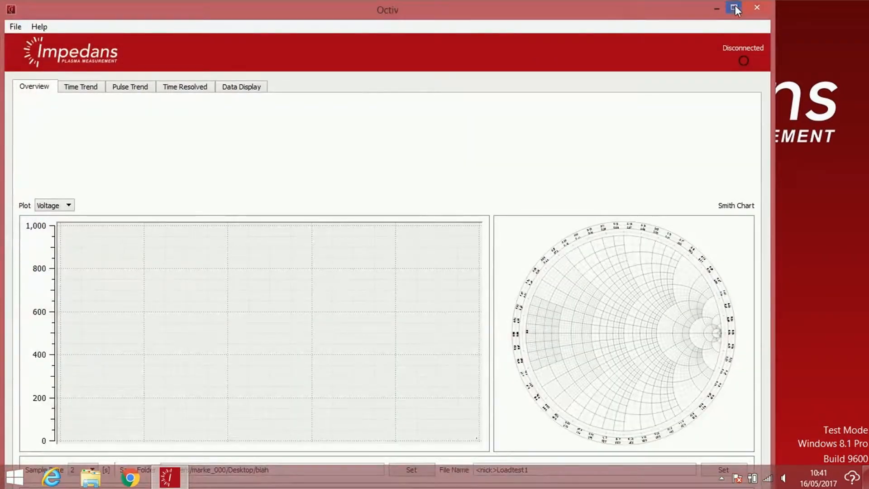
Maximize Octiv and move to the Time Trend view with the sensor connected.
click(737, 9)
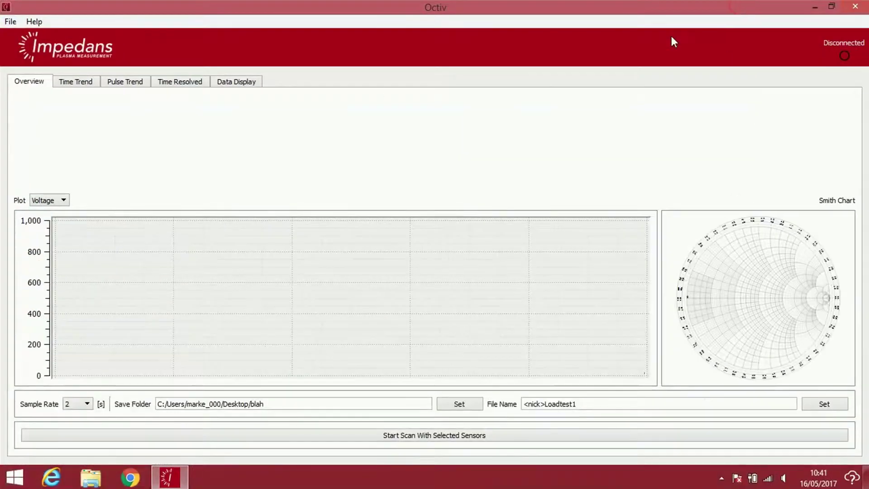
click(67, 87)
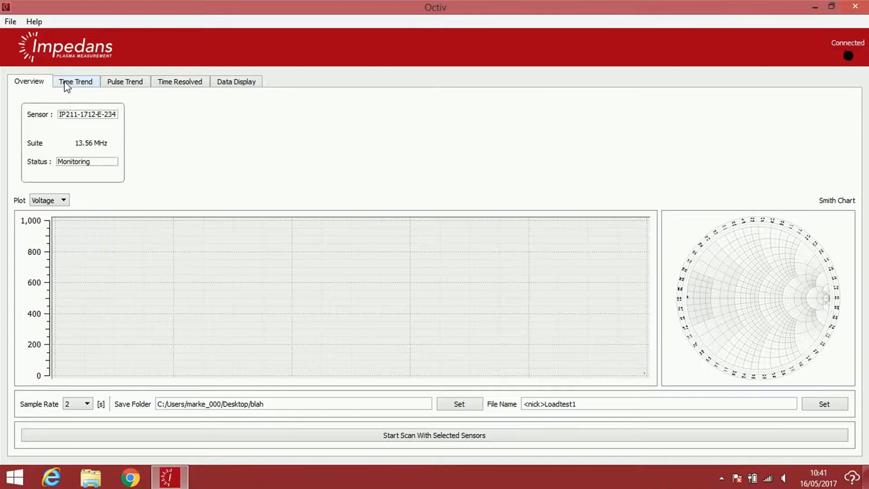
click(68, 86)
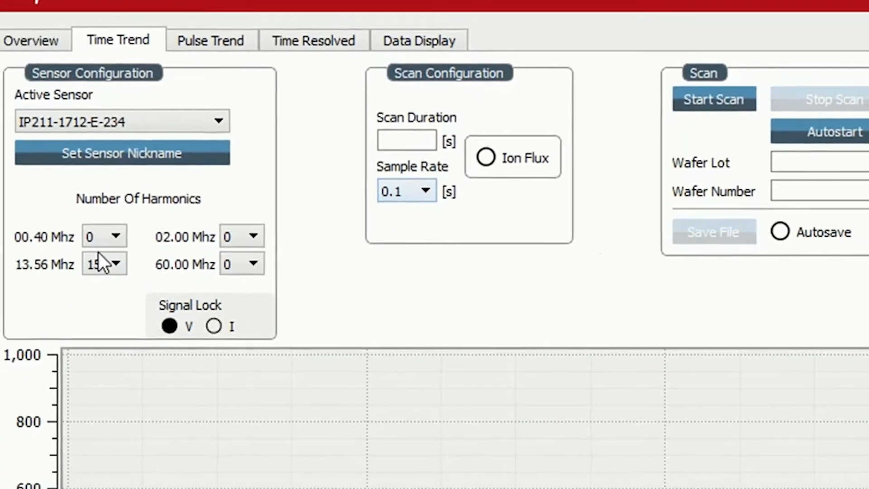
Use 8 harmonics at 13.56 MHz and select Frequency and Power as trend parameters.
click(127, 247)
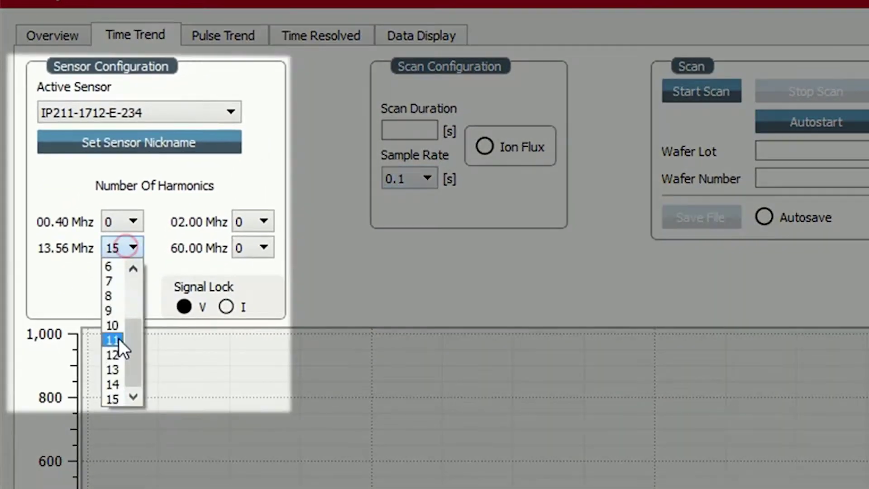
click(108, 296)
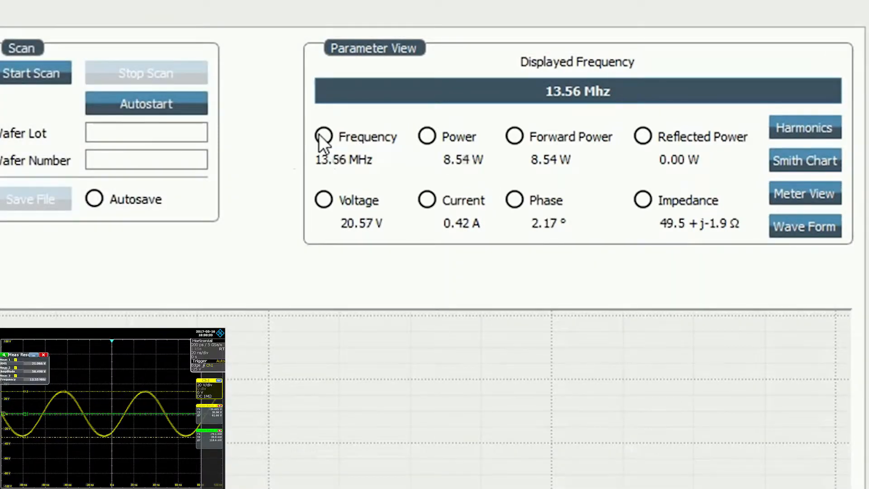
click(324, 135)
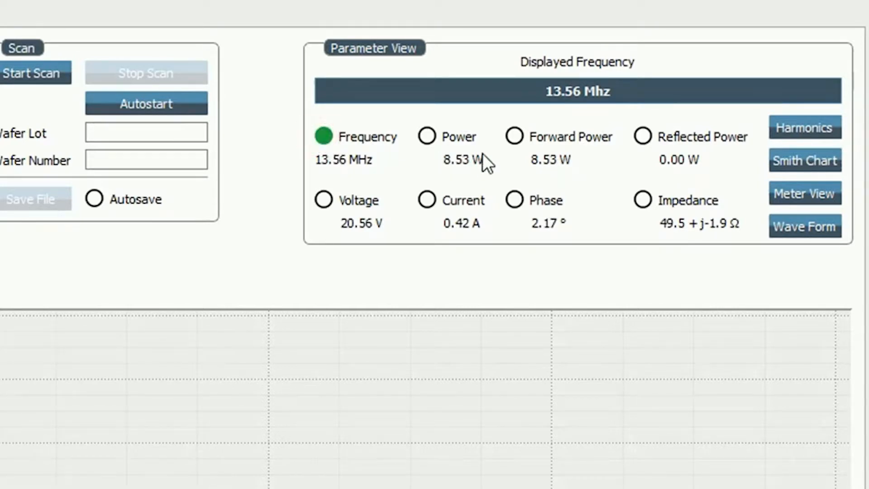
click(428, 136)
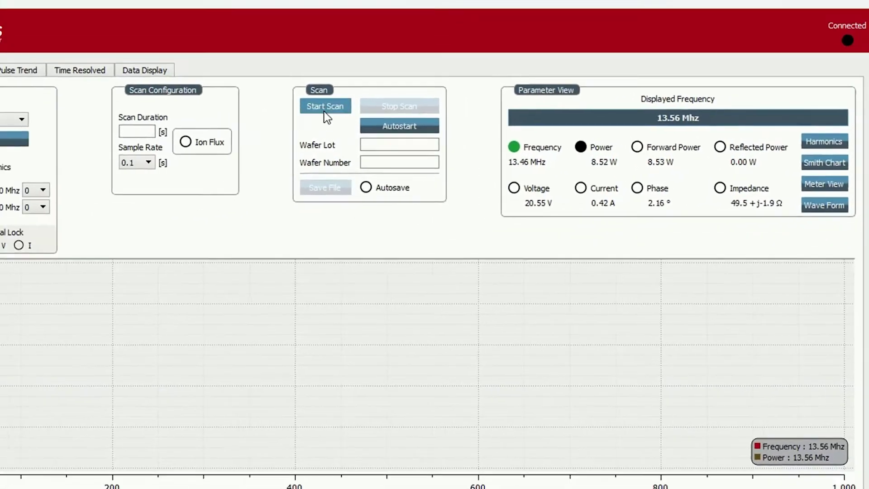
Start the Time Trend scan charting Frequency and Power.
click(327, 109)
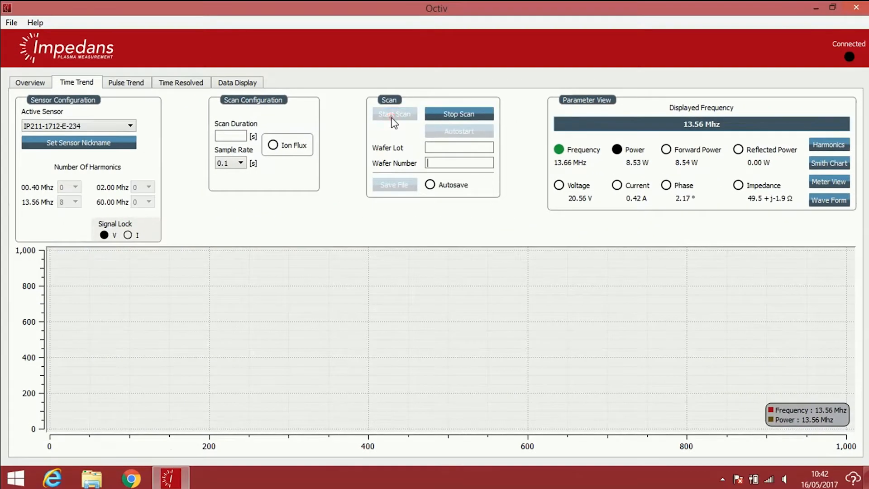